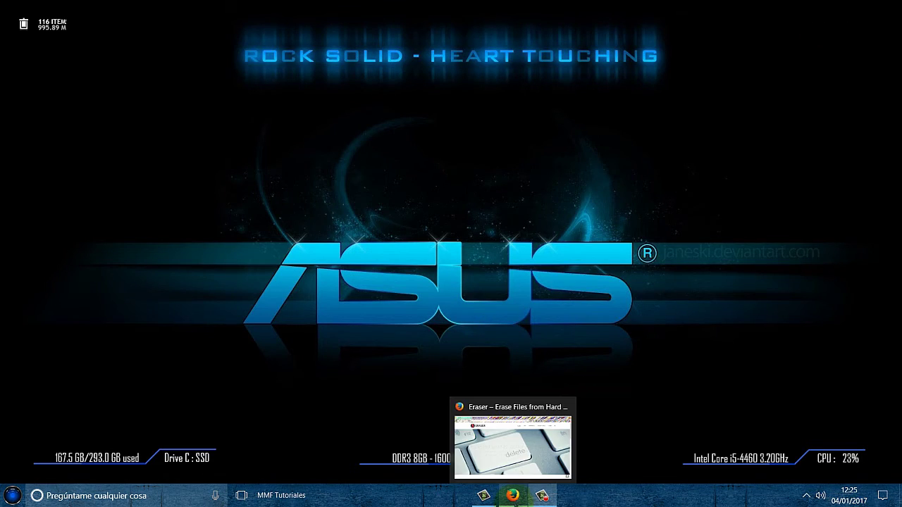
Download the Eraser 6.2.0.2979 installer from the Eraser website in Firefox and save the file.
{"action": "left_click", "coordinate": [512, 495]}
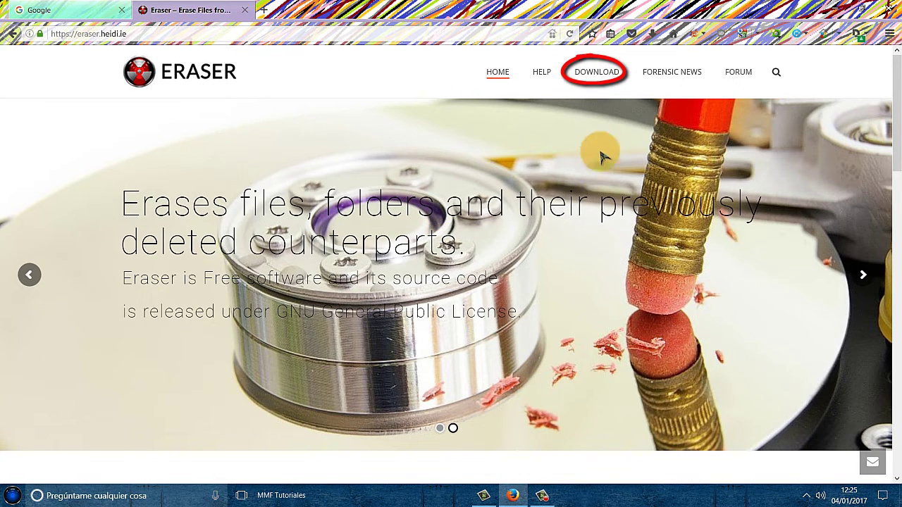
{"action": "left_click", "coordinate": [599, 73]}
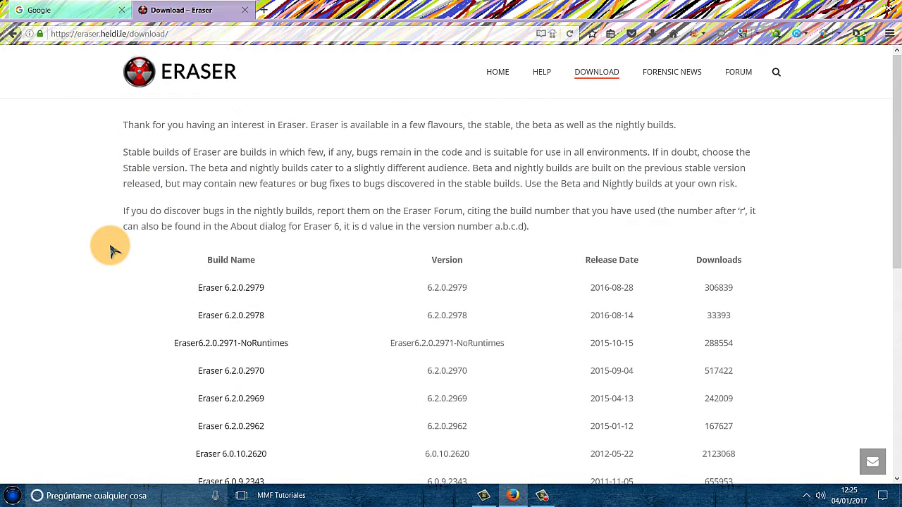
{"action": "left_click", "coordinate": [252, 291]}
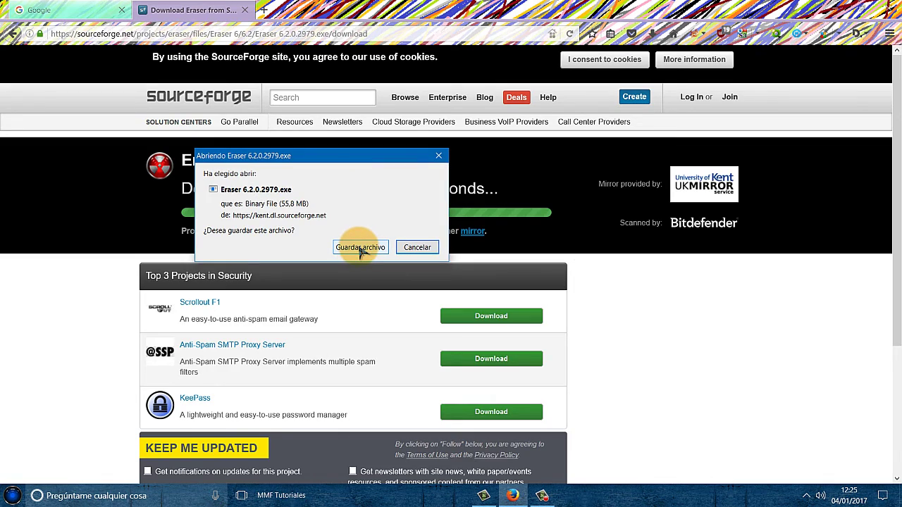
{"action": "left_click", "coordinate": [359, 247]}
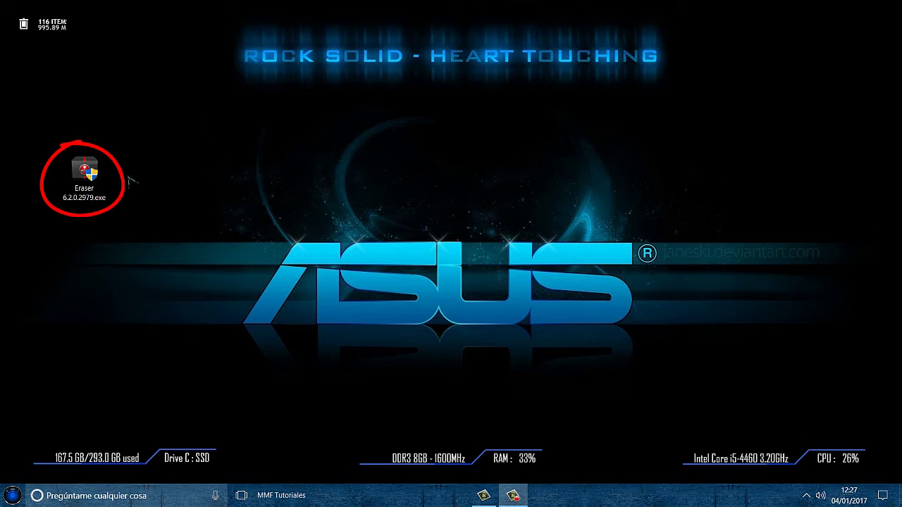
Launch the Eraser 6.2.0.2979 installer, dismissing the .NET Framework 4 setup, and accept the license agreement.
{"action": "left_click", "coordinate": [94, 173]}
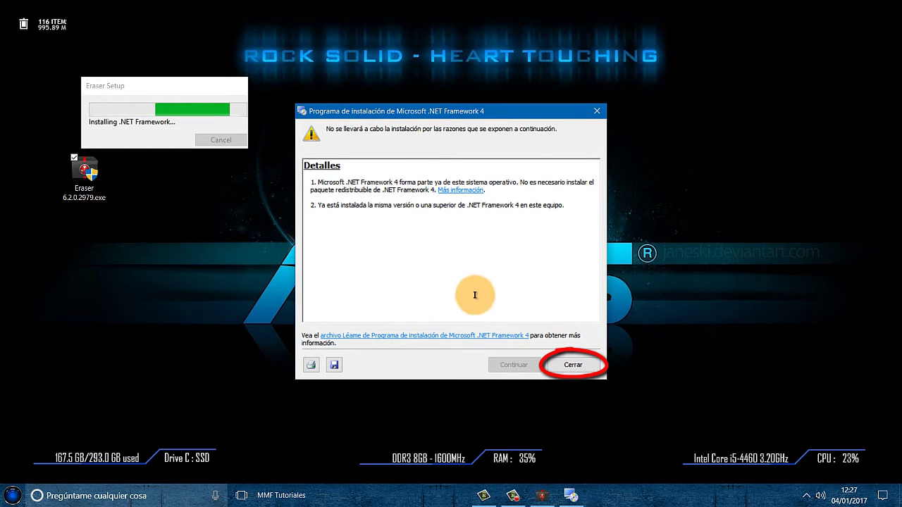
{"action": "left_click", "coordinate": [581, 368]}
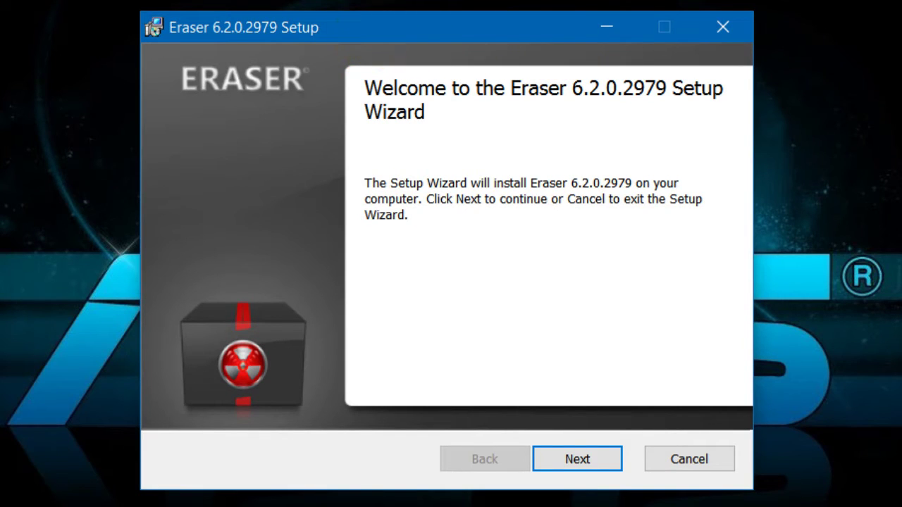
{"action": "left_click", "coordinate": [582, 462]}
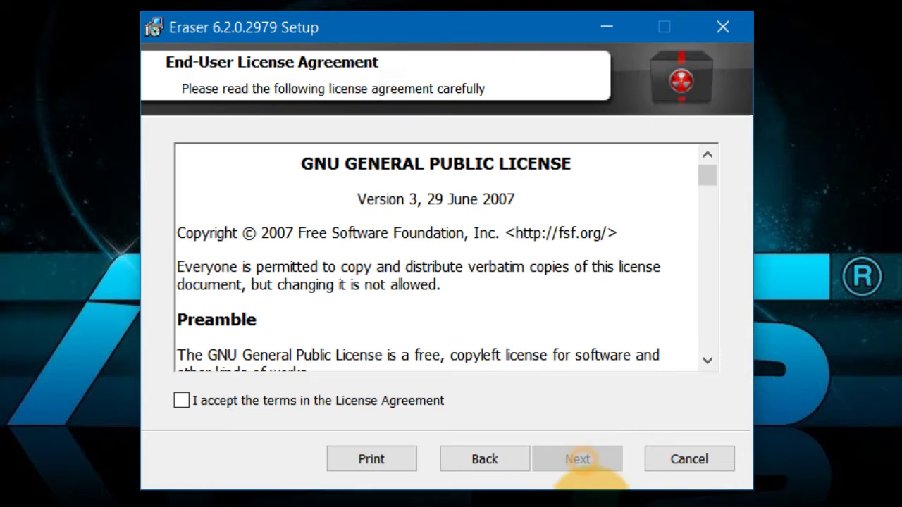
{"action": "left_click", "coordinate": [180, 400]}
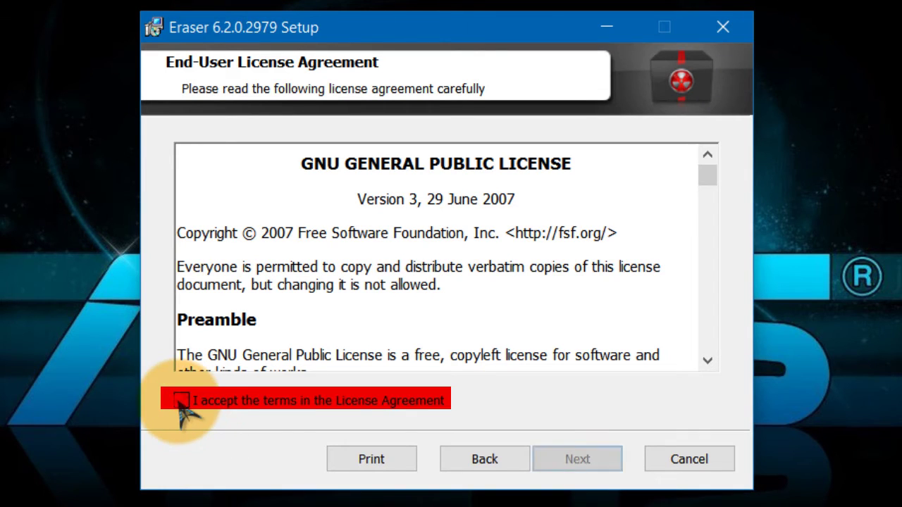
{"action": "left_click", "coordinate": [577, 459]}
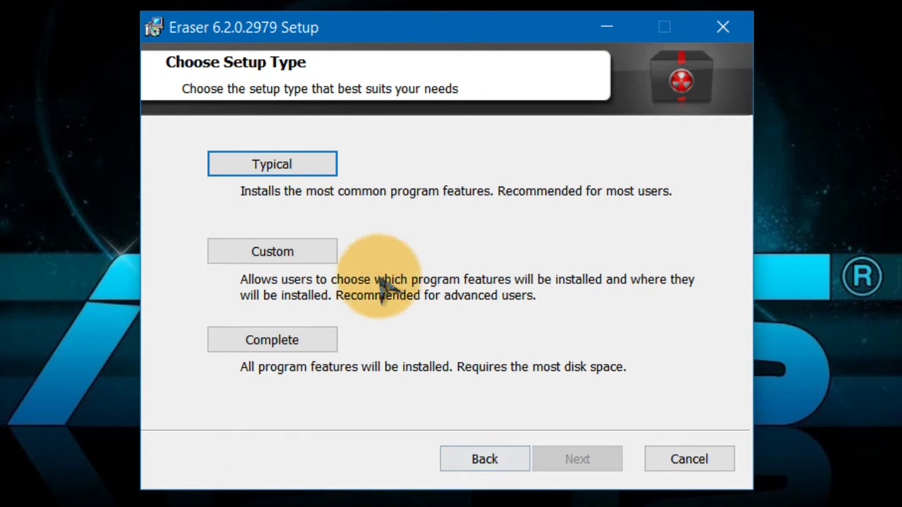
Install Eraser with the Complete setup type and finish the wizard with Run Eraser enabled.
{"action": "left_click", "coordinate": [271, 344]}
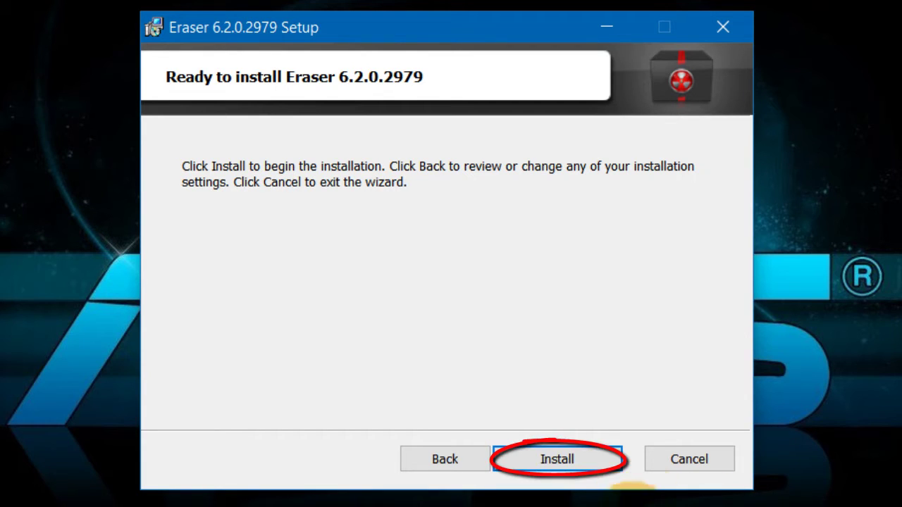
{"action": "left_click", "coordinate": [555, 462]}
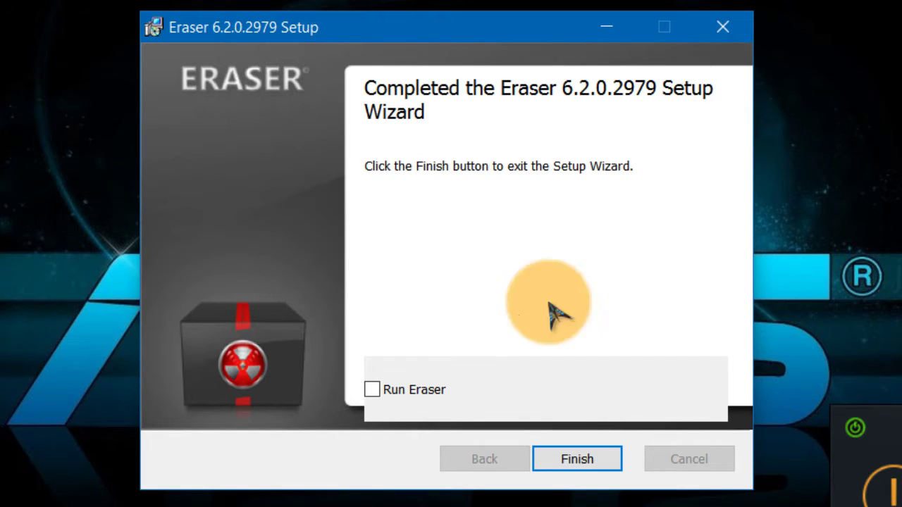
{"action": "left_click", "coordinate": [370, 392]}
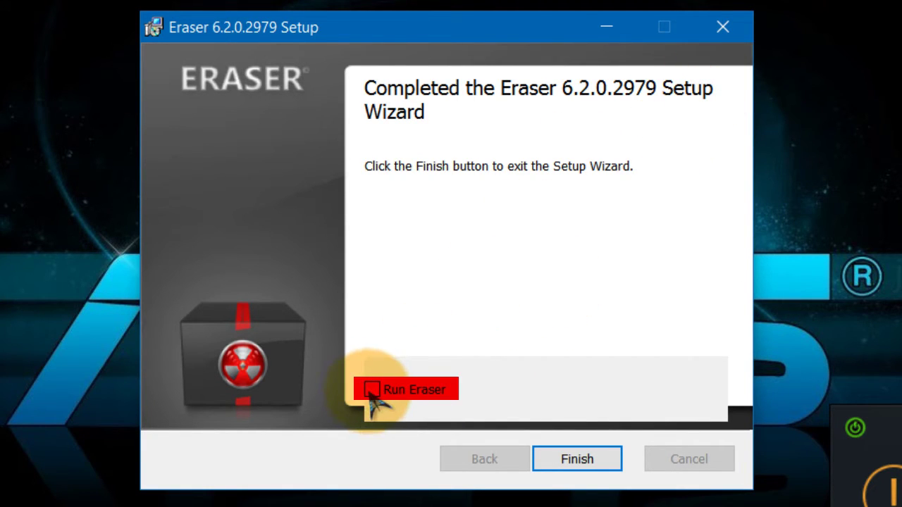
{"action": "left_click", "coordinate": [371, 390]}
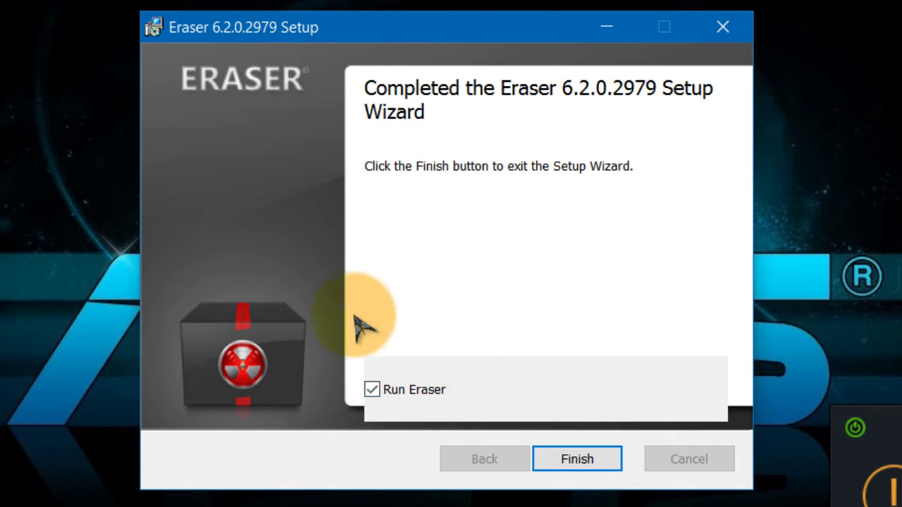
{"action": "left_click", "coordinate": [573, 464]}
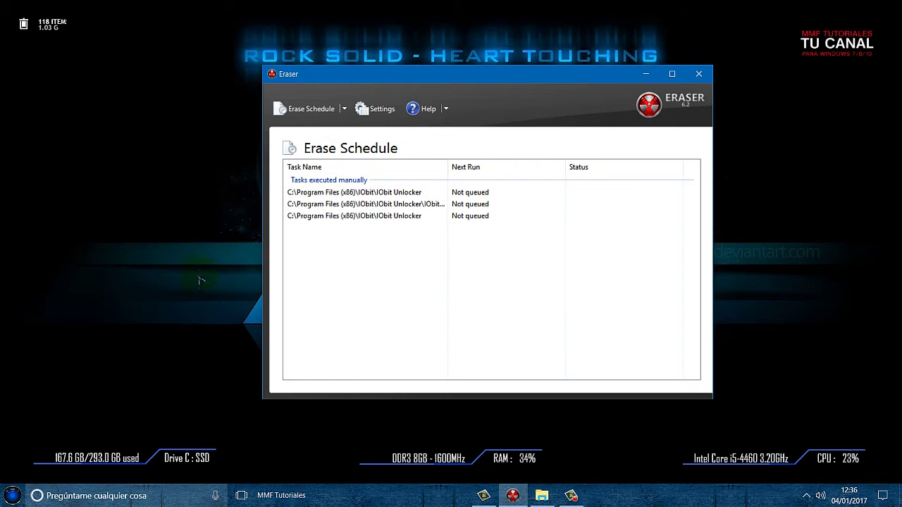
Review the available default file erasure methods in Eraser's settings.
{"action": "left_click", "coordinate": [381, 110]}
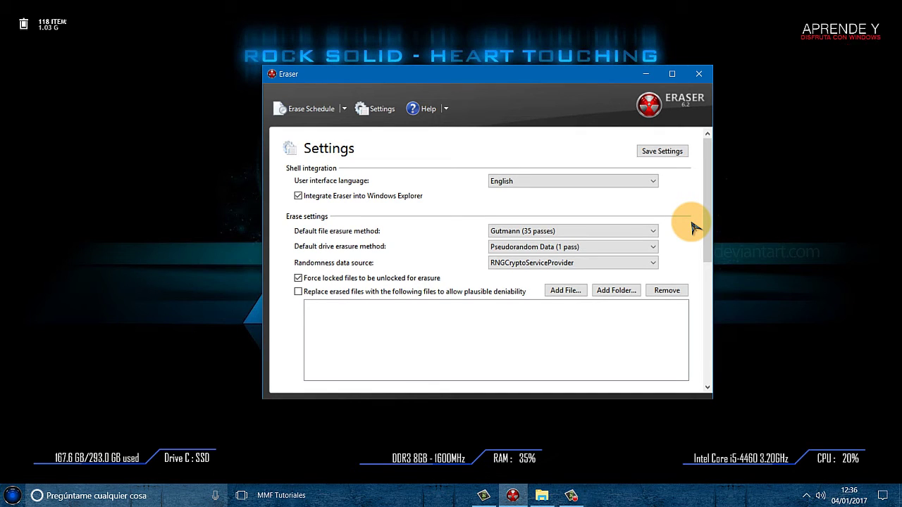
{"action": "left_click", "coordinate": [654, 232]}
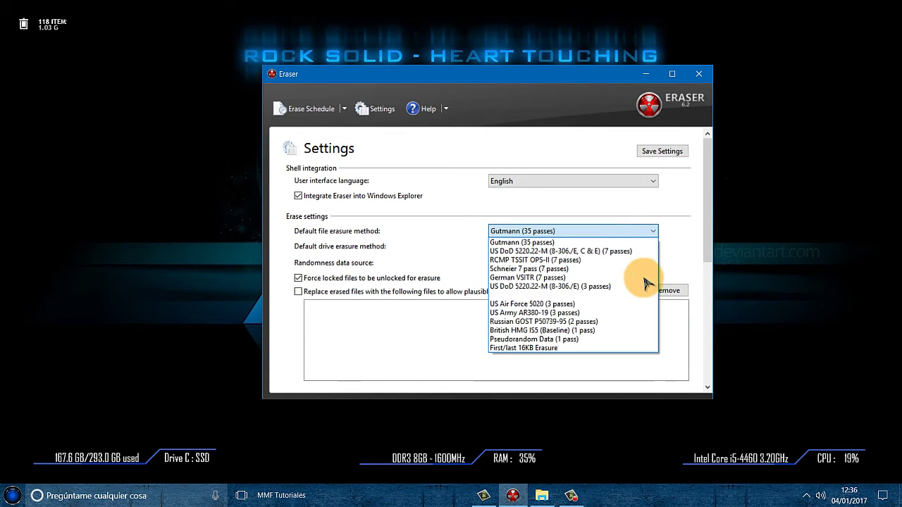
{"action": "left_click", "coordinate": [654, 233]}
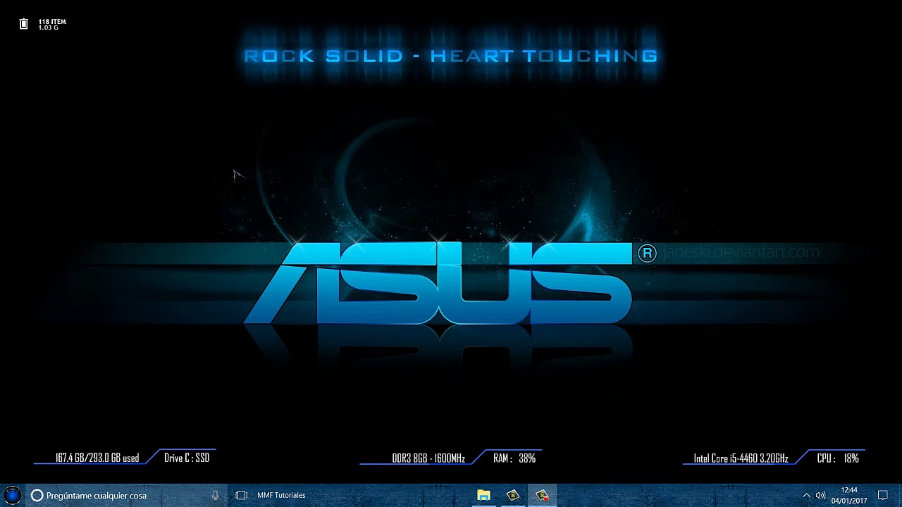
{"action": "left_click_drag", "start_coordinate": [231, 167], "coordinate": [694, 381]}
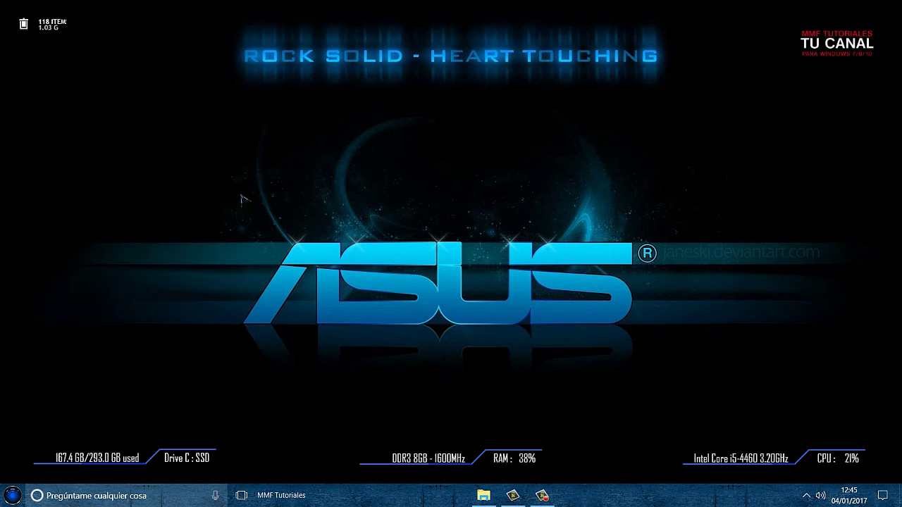
In File Explorer's Archivos de programa (x86) folder, request an Eraser erase of the Spybot - Search & Destroy 2 folder.
{"action": "left_click", "coordinate": [483, 496]}
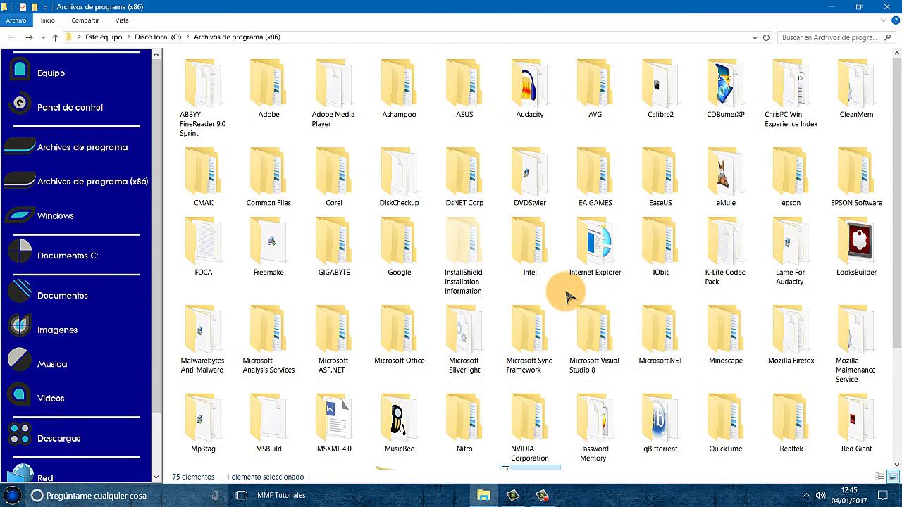
{"action": "scroll", "coordinate": [568, 296], "scroll_direction": "down", "scroll_amount": 2}
{"action": "left_click", "coordinate": [823, 415]}
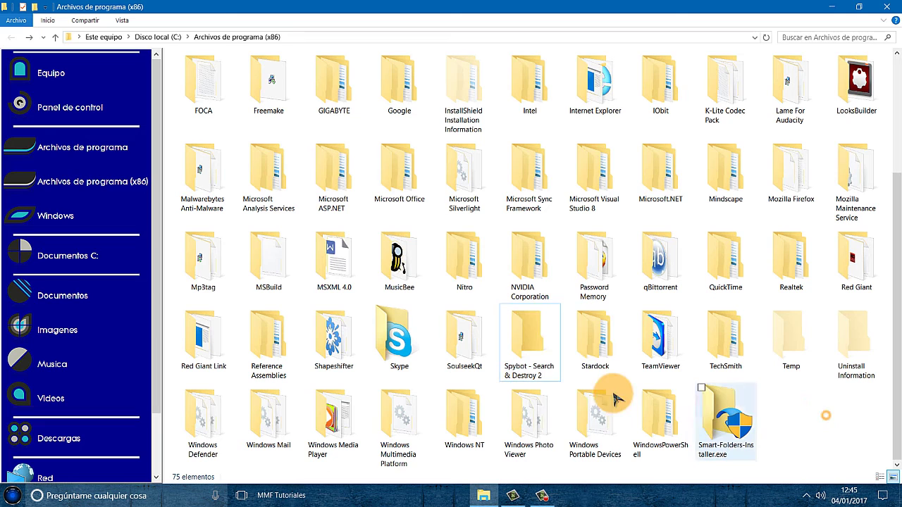
{"action": "left_click", "coordinate": [530, 335]}
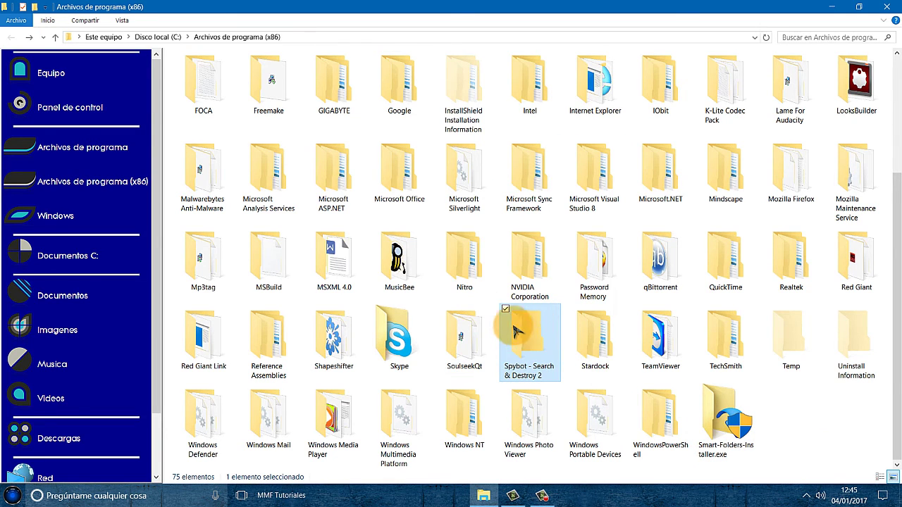
{"action": "left_click", "coordinate": [801, 422]}
{"action": "left_click", "coordinate": [531, 337]}
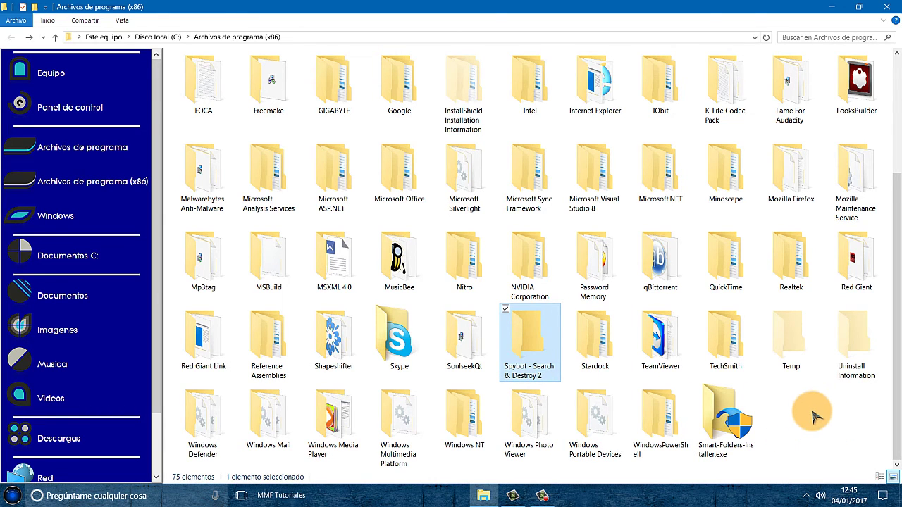
{"action": "right_click", "coordinate": [527, 345]}
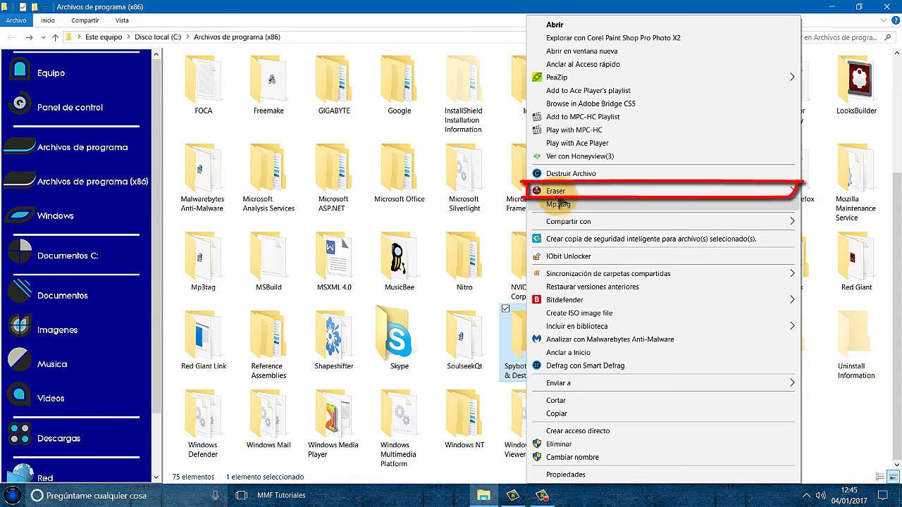
{"action": "mouse_move", "coordinate": [554, 196]}
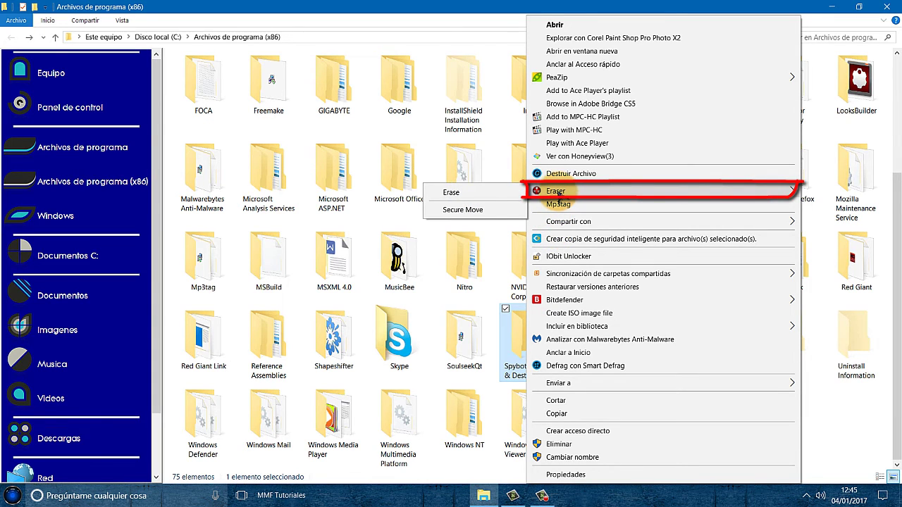
{"action": "left_click", "coordinate": [451, 193]}
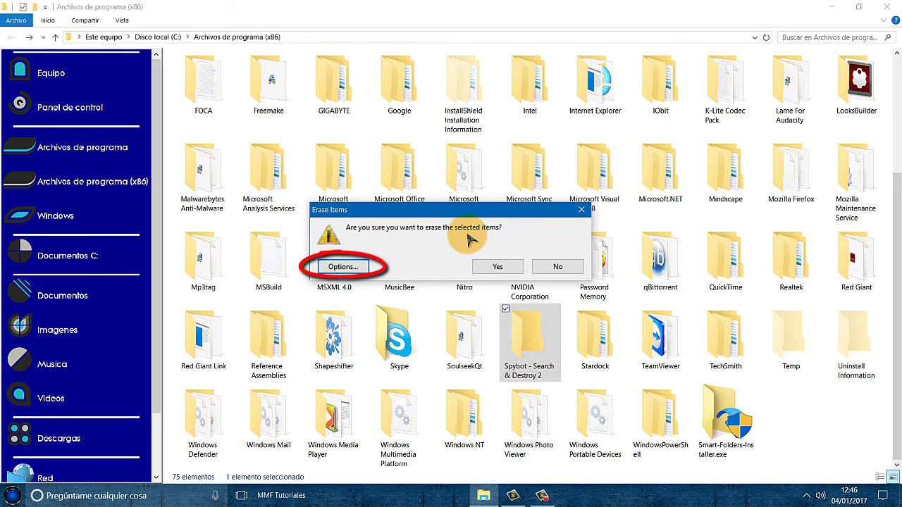
Accept the erase task options with Run immediately, confirm erasing the Spybot folder, and close the File Explorer window.
{"action": "left_click", "coordinate": [343, 267]}
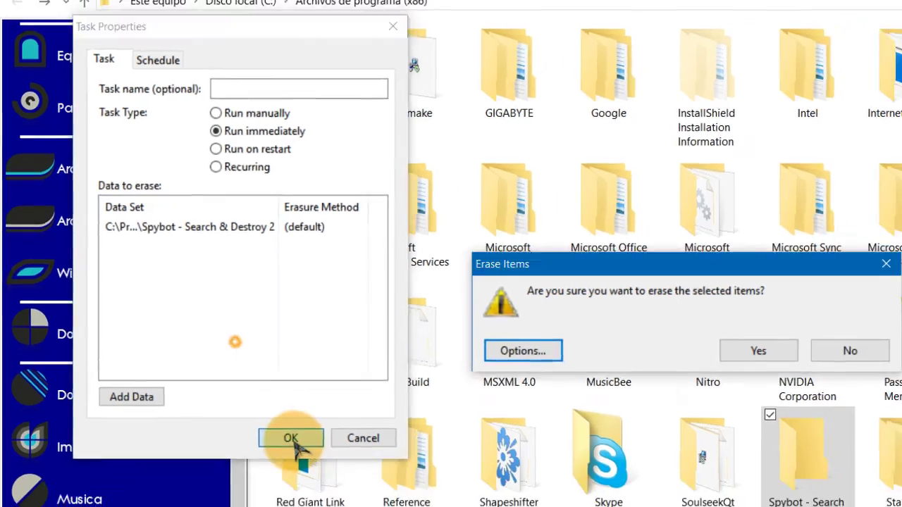
{"action": "left_click", "coordinate": [320, 473]}
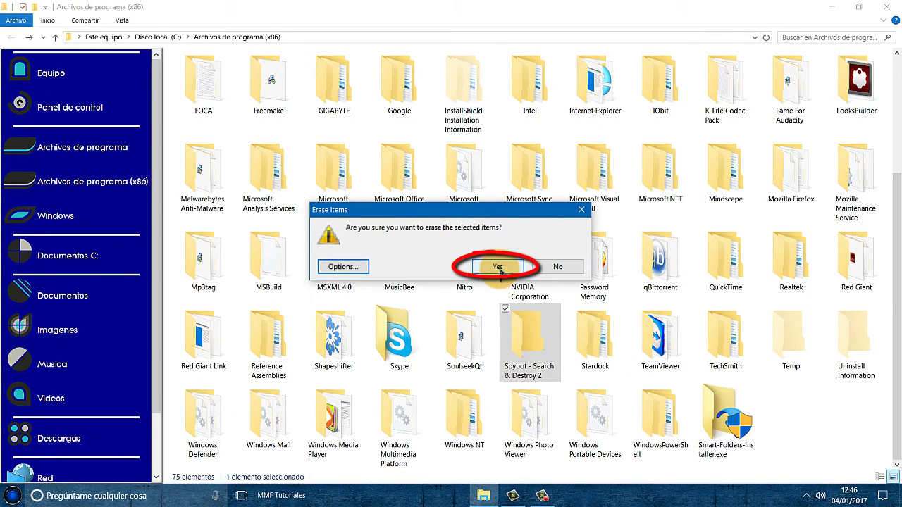
{"action": "left_click", "coordinate": [498, 268]}
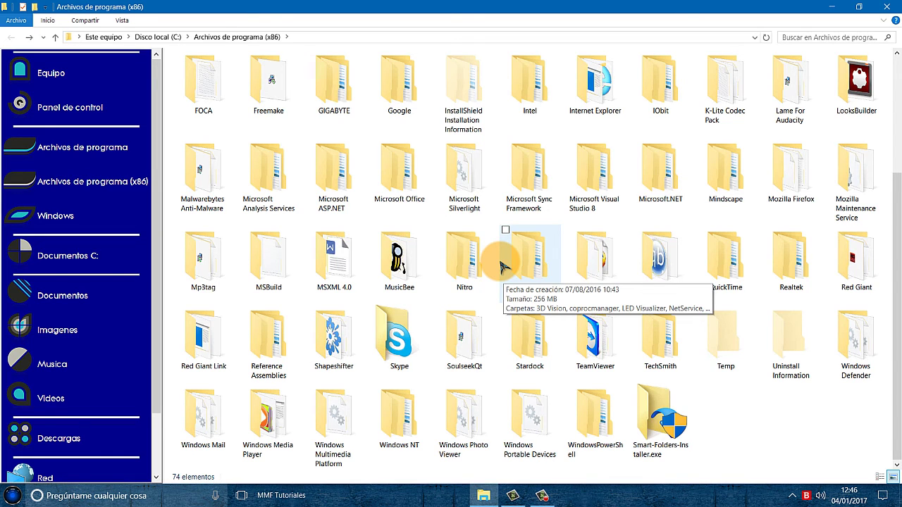
{"action": "left_click", "coordinate": [562, 174]}
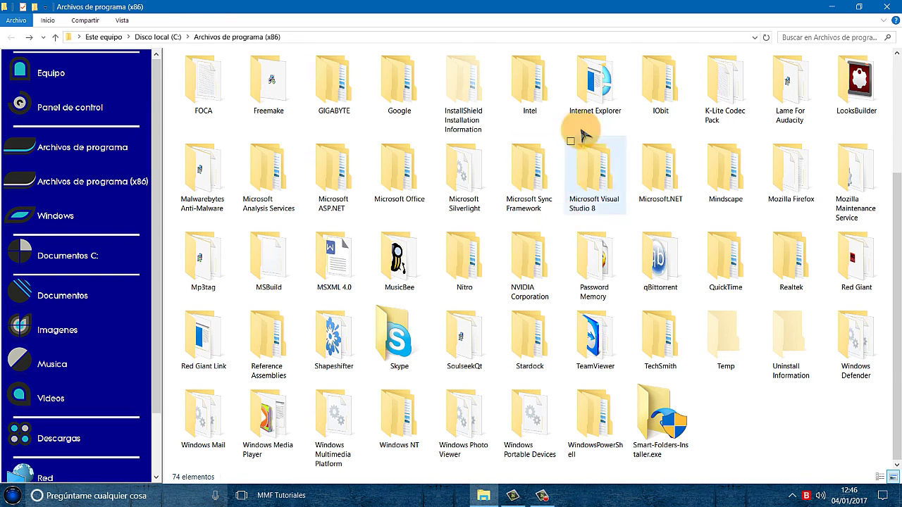
{"action": "left_click", "coordinate": [885, 6]}
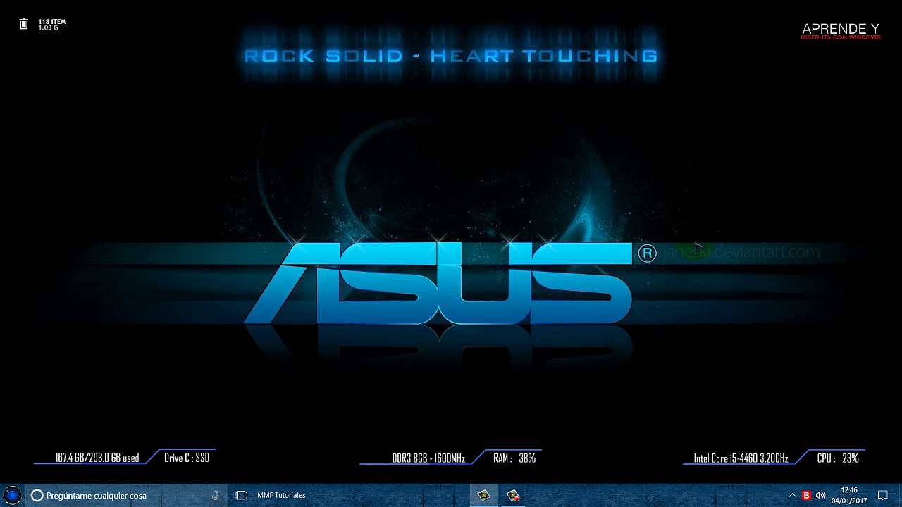
{"action": "left_click_drag", "start_coordinate": [178, 169], "coordinate": [722, 392]}
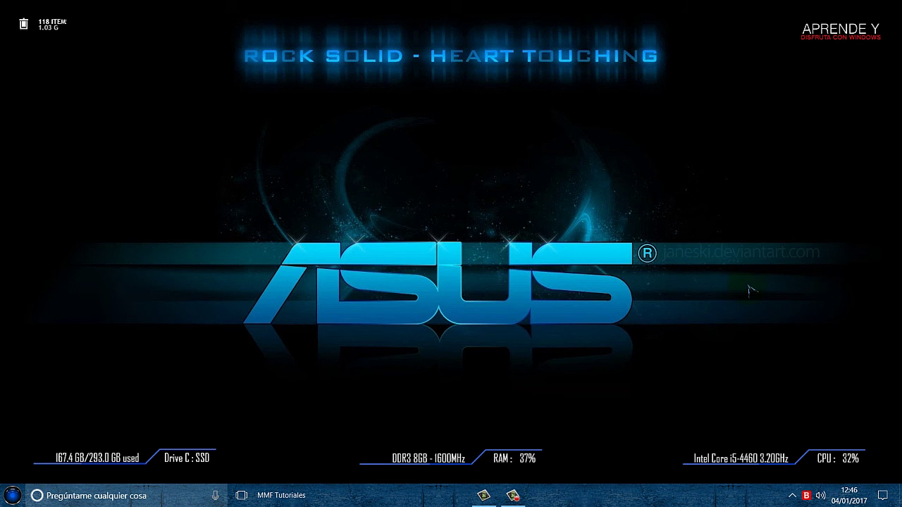
{"action": "left_click", "coordinate": [183, 167]}
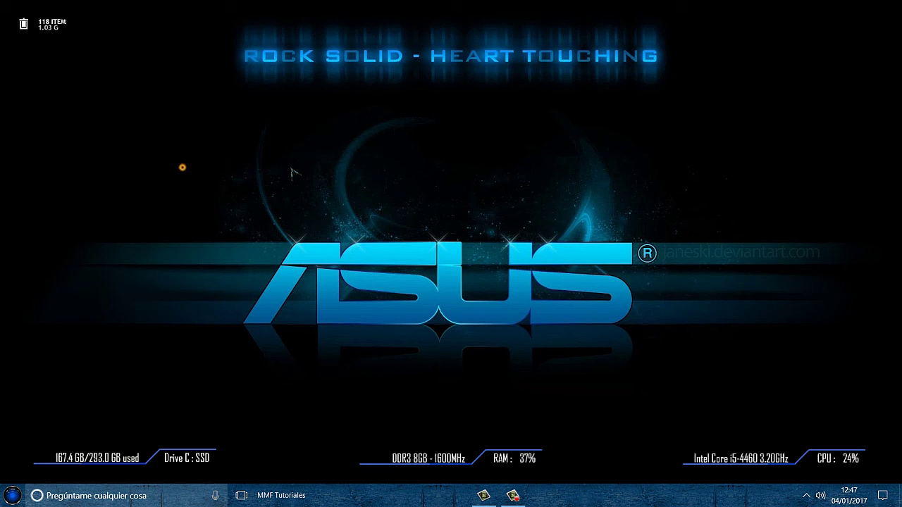
{"action": "left_click_drag", "start_coordinate": [294, 172], "coordinate": [709, 400]}
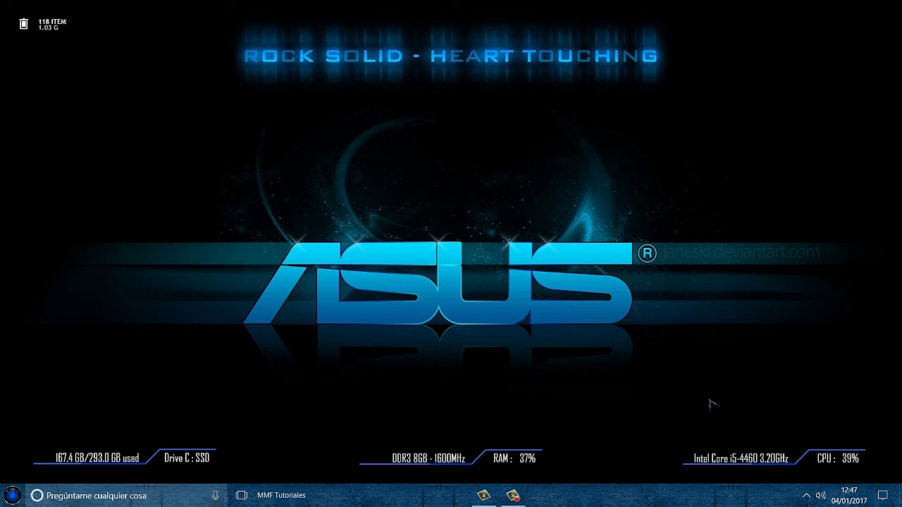